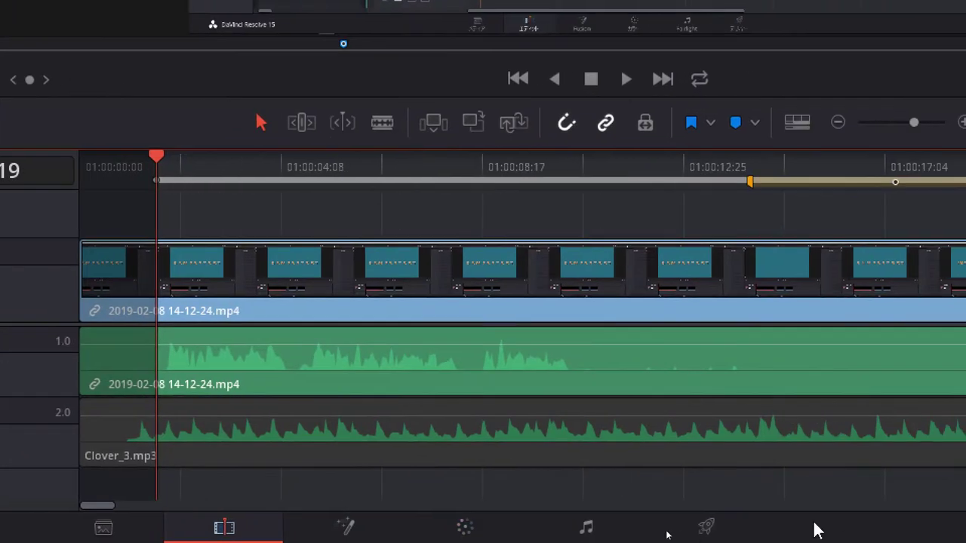
Switch to the Fairlight page showing the voice track and the Clover_3.mp3 music track.
click(587, 529)
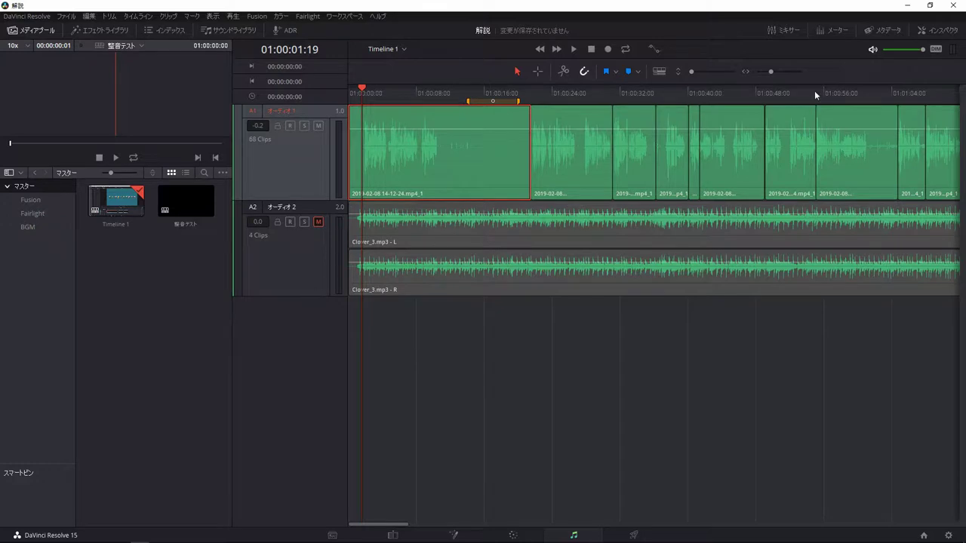
Show the Mixer with channel strips for Audio 1, Audio 2 and Main 1.
click(789, 31)
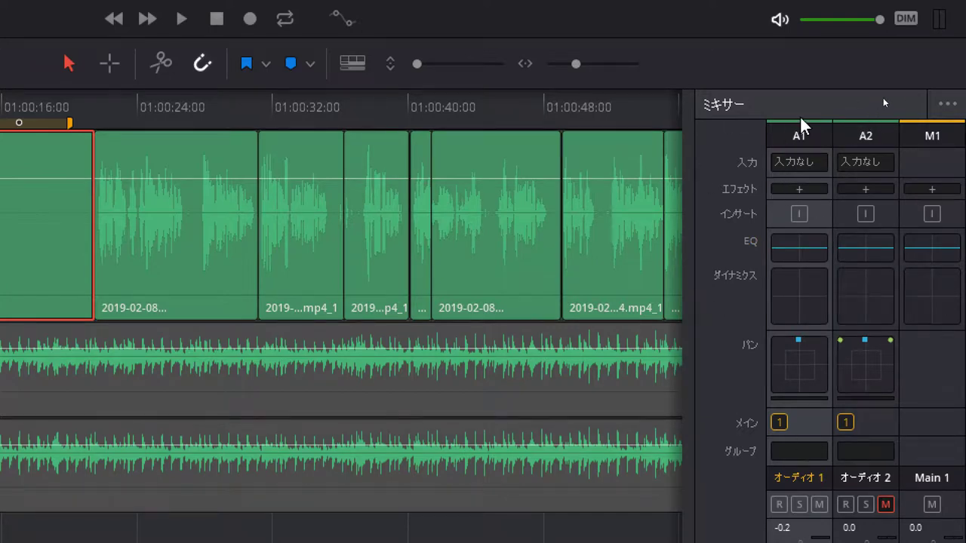
Insert the FairlightFX Noise Reduction effect into Audio 1's effects slot.
click(801, 189)
mouse_move(835, 211)
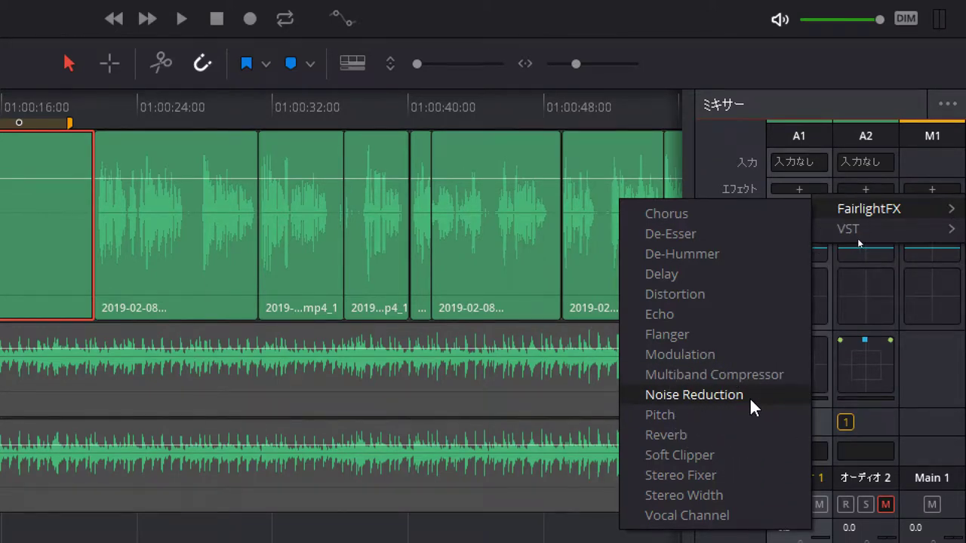
click(694, 395)
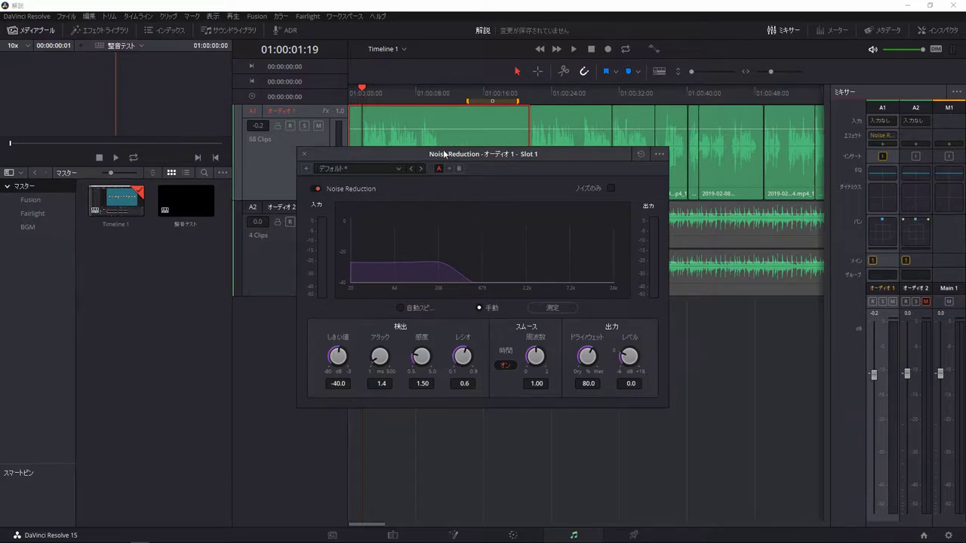
drag(456, 158, 202, 285)
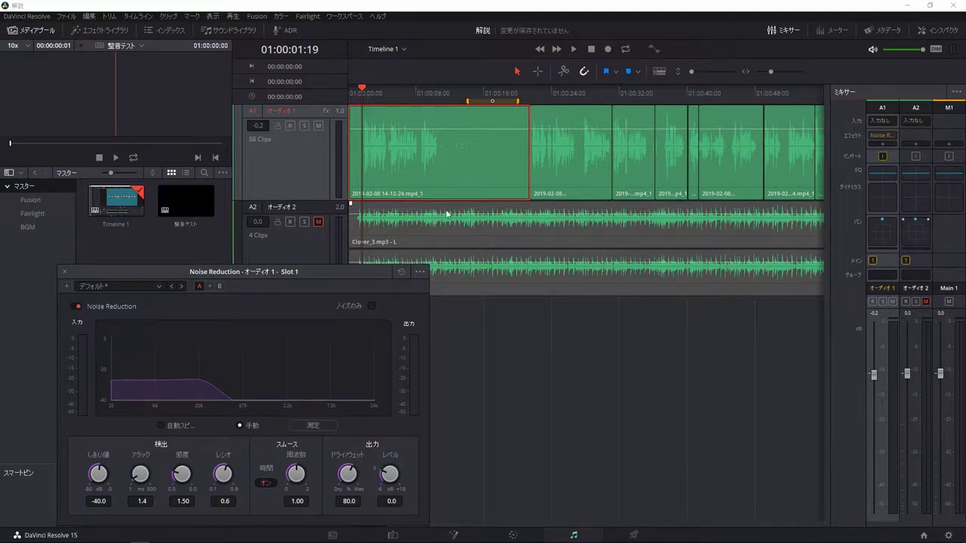
key(space)
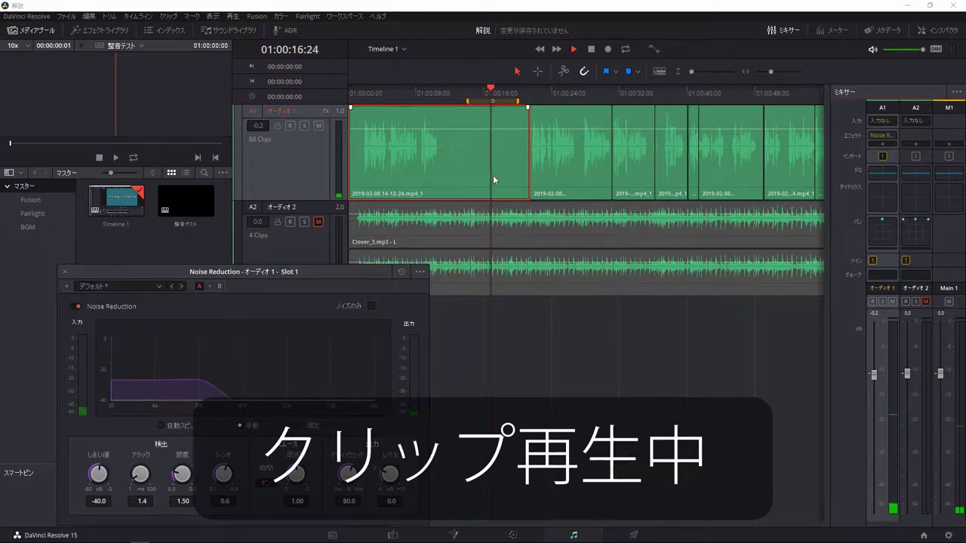
key(space)
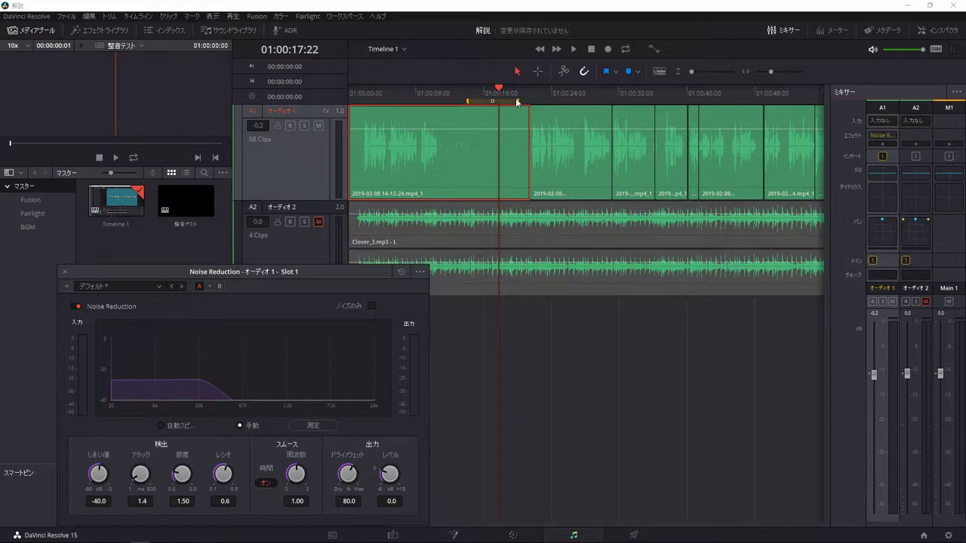
Reset the noise profile and learn a new one by playing a quiet passage of the voice.
drag(320, 276, 329, 225)
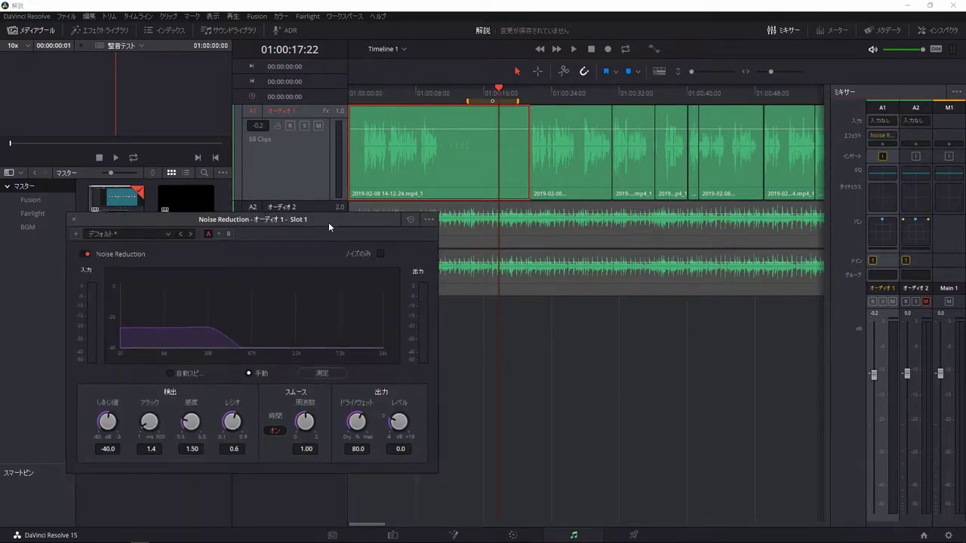
click(328, 375)
click(328, 375)
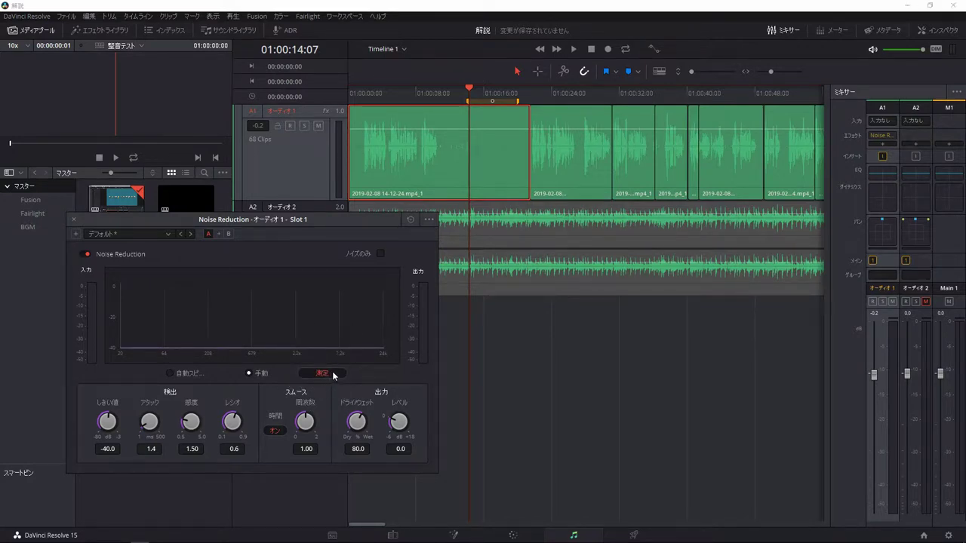
key(space)
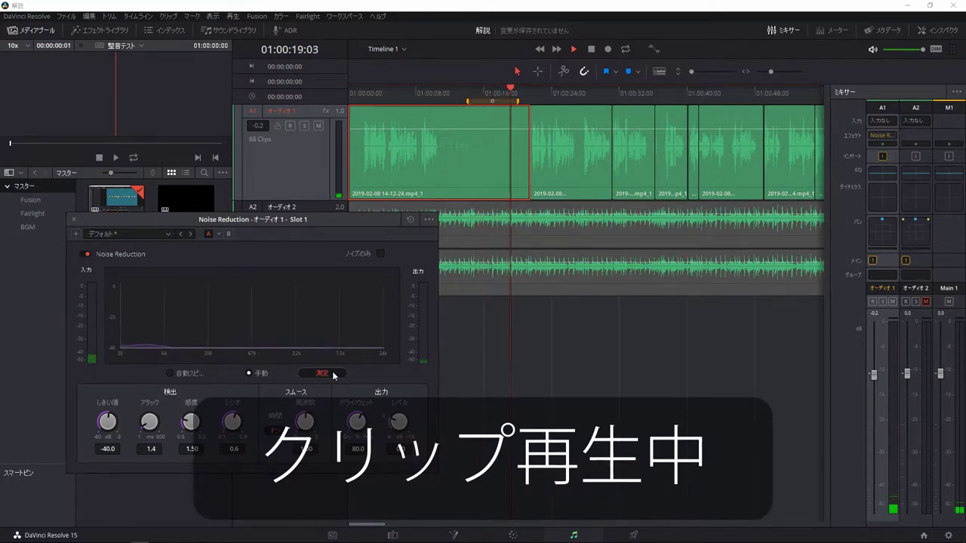
key(space)
click(323, 374)
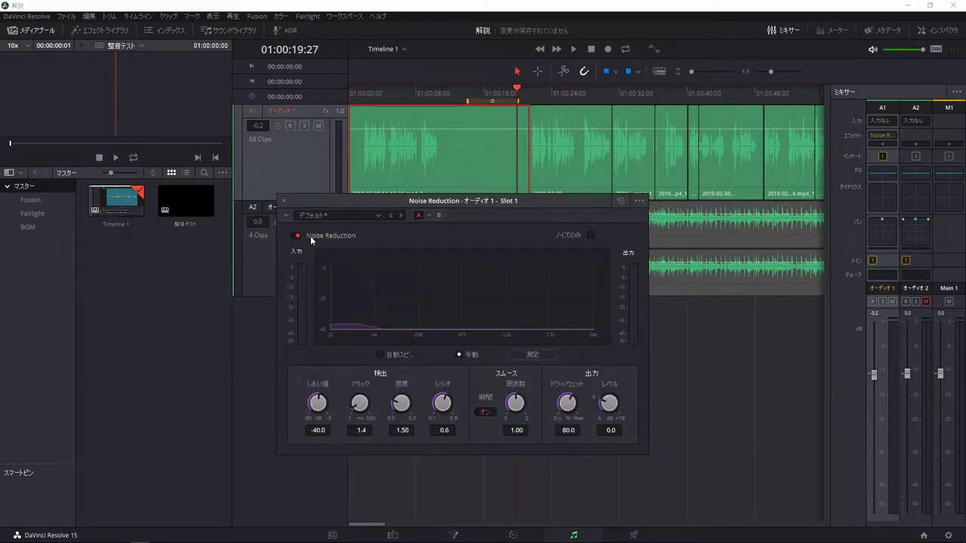
Toggle the Noise Reduction effect off to compare the sound.
click(311, 239)
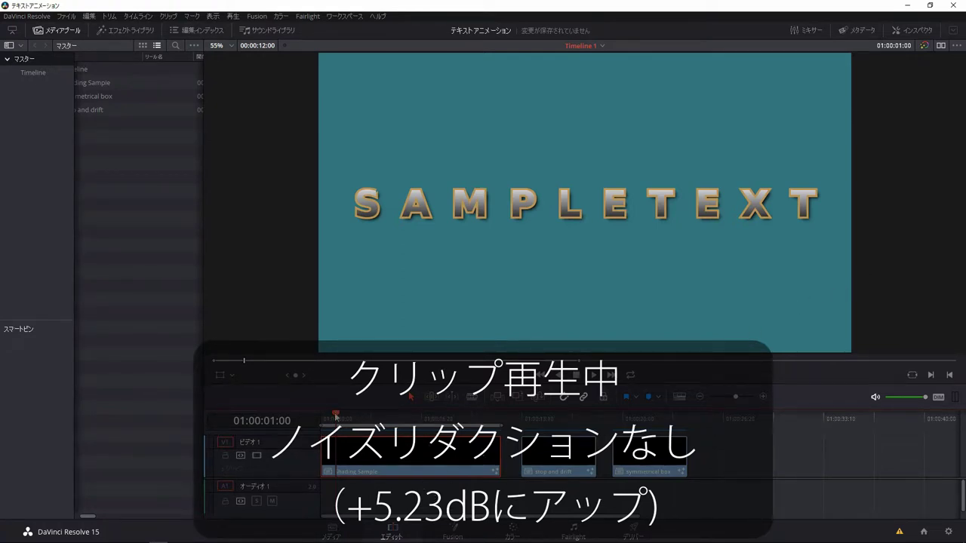
Replay the SAMPLETEXT clip from the start to compare the audio.
drag(335, 416, 322, 417)
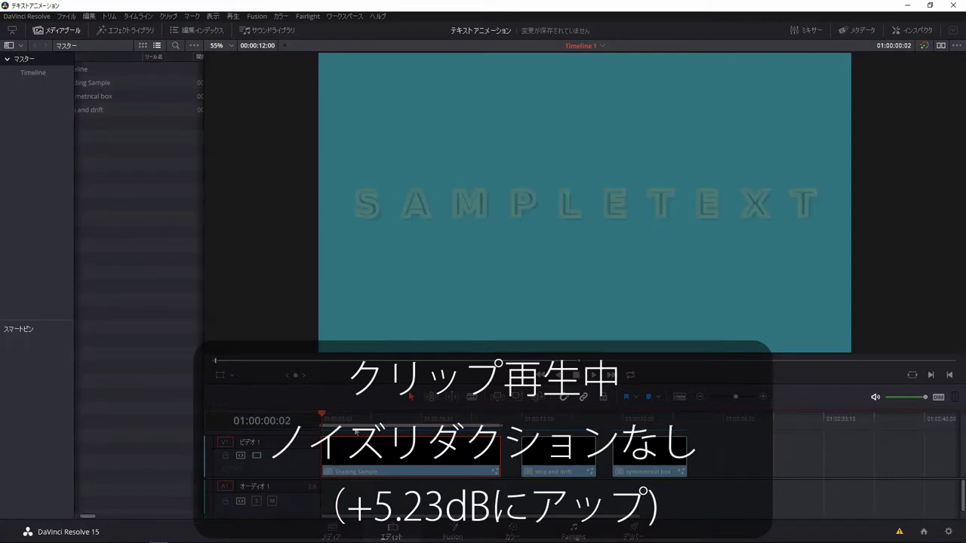
key(space)
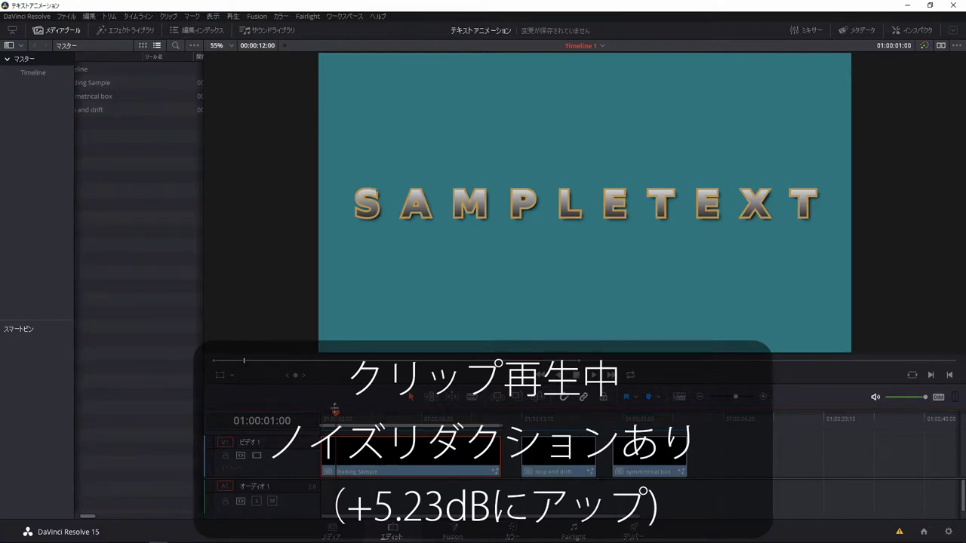
click(335, 416)
key(Home)
key(space)
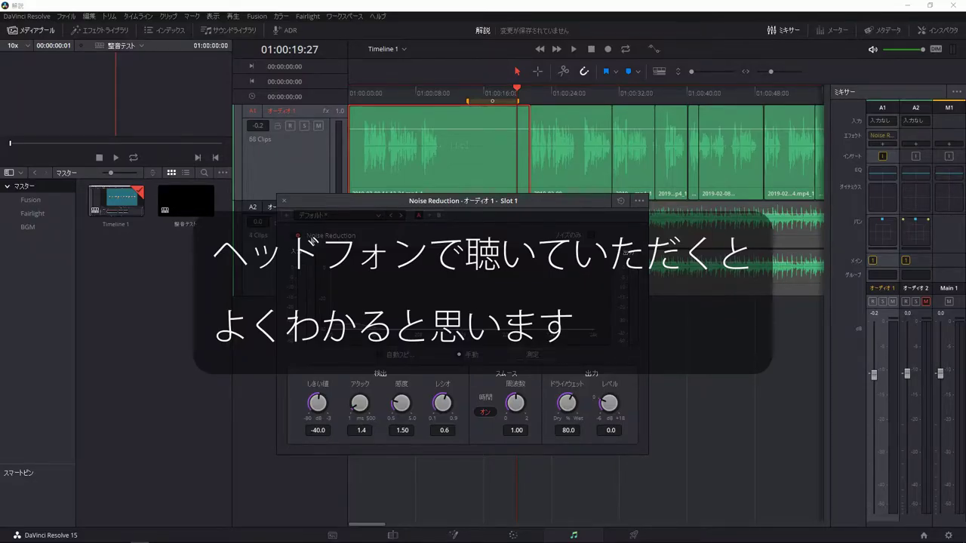
Close Noise Reduction and add FairlightFX Vocal Channel to Audio 1 after it.
click(283, 201)
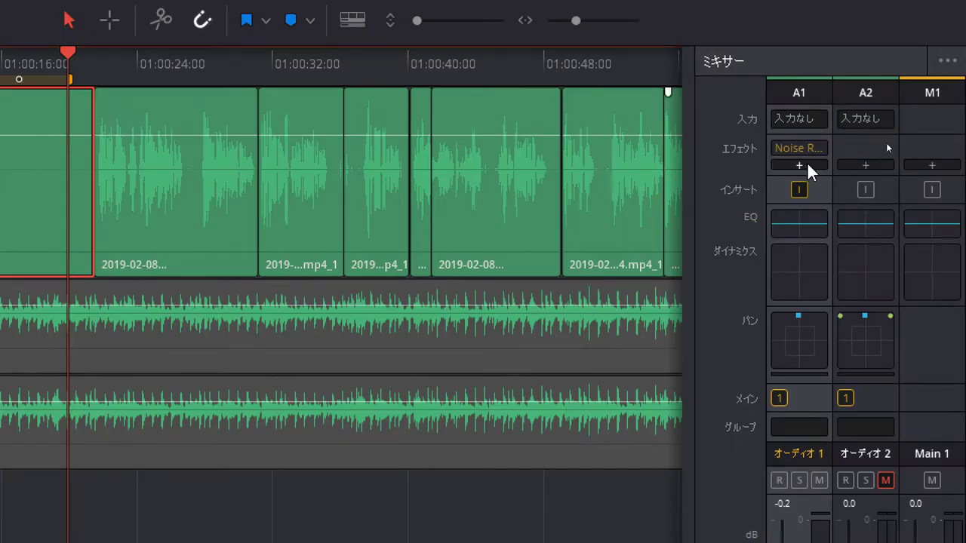
click(802, 164)
mouse_move(889, 187)
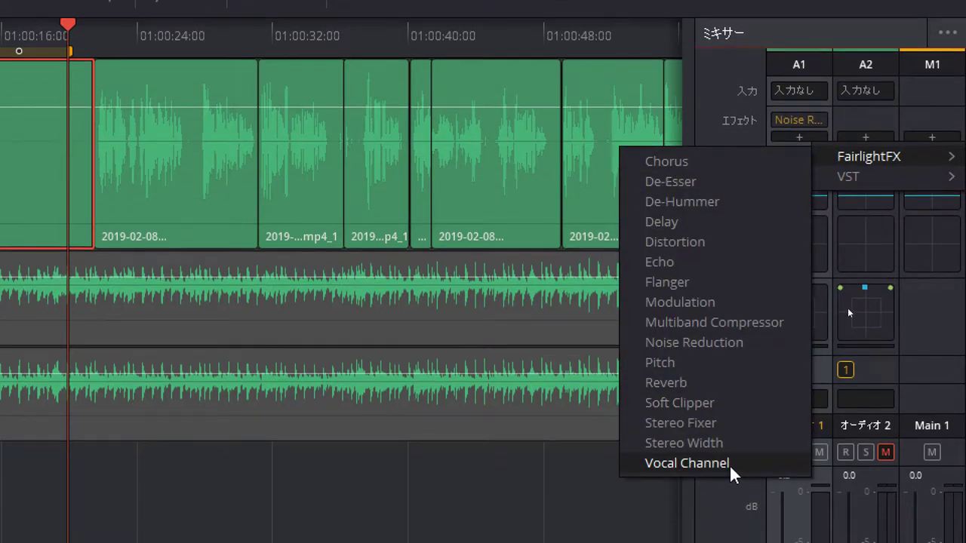
click(727, 462)
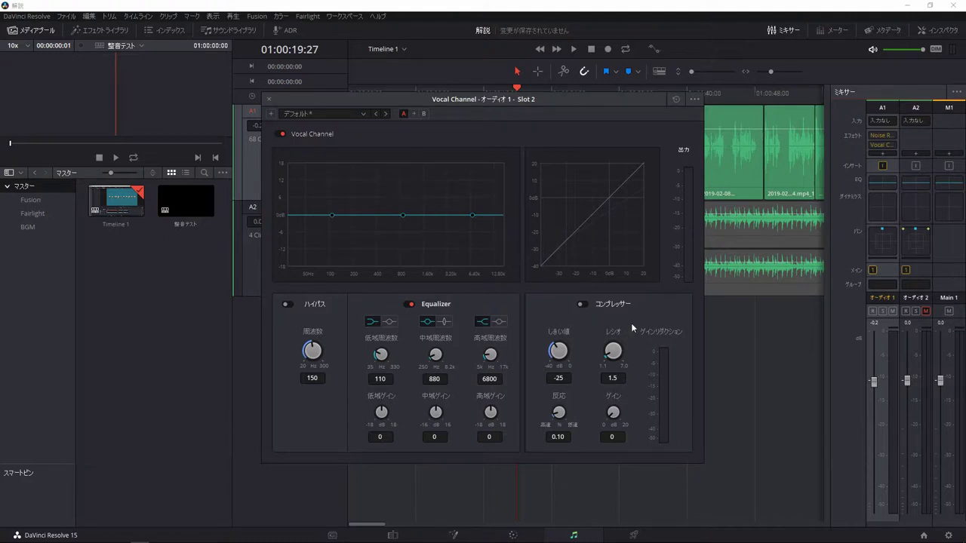
Toggle the Compressor enable button in the Vocal Channel window.
click(889, 211)
click(582, 305)
click(583, 305)
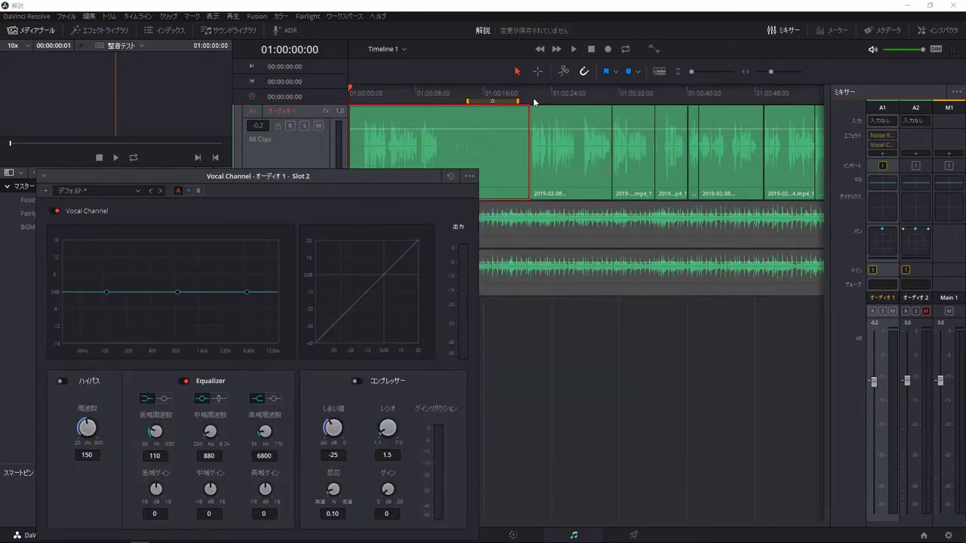
key(space)
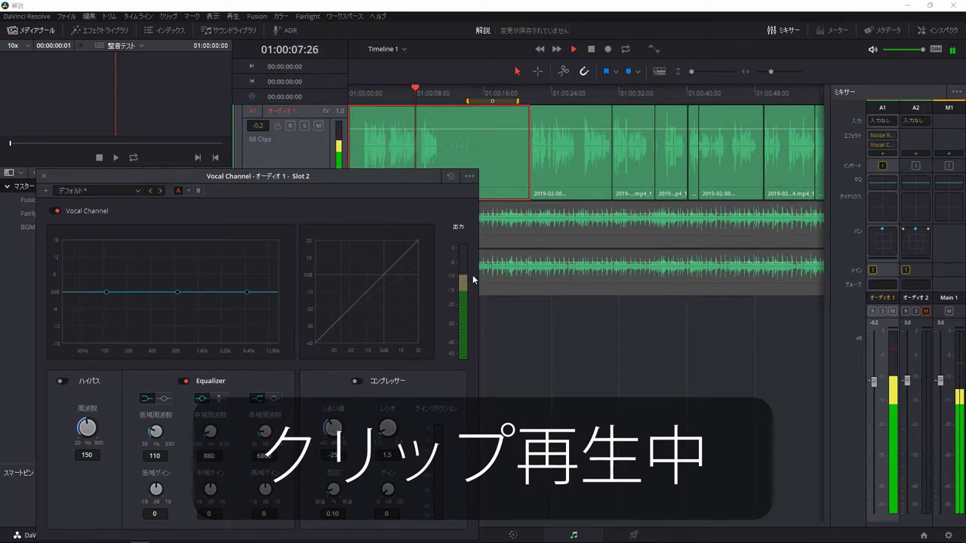
key(space)
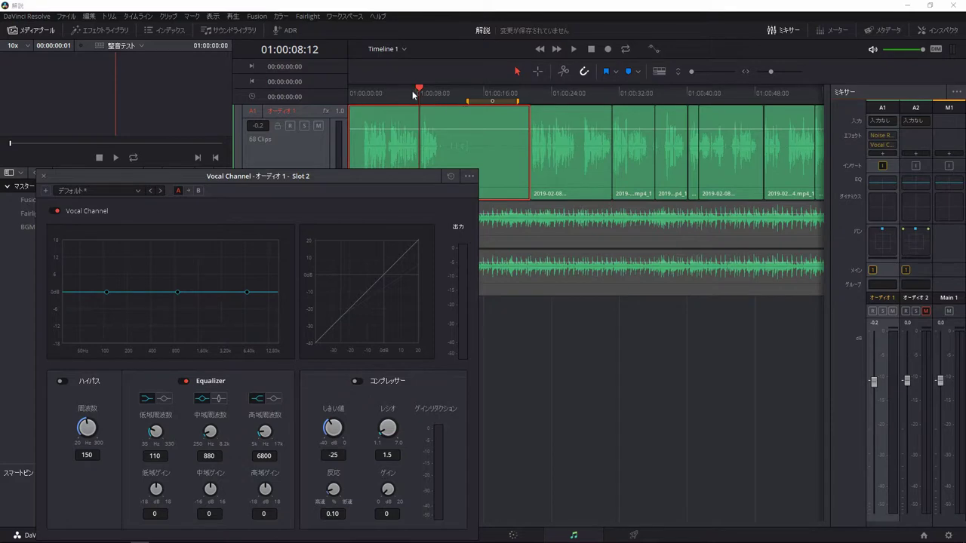
drag(420, 89, 351, 89)
key(space)
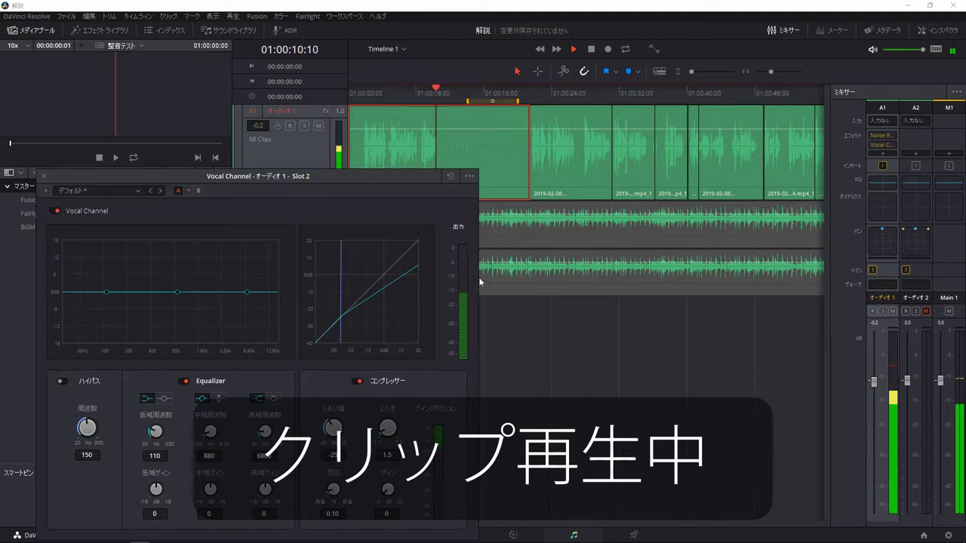
key(space)
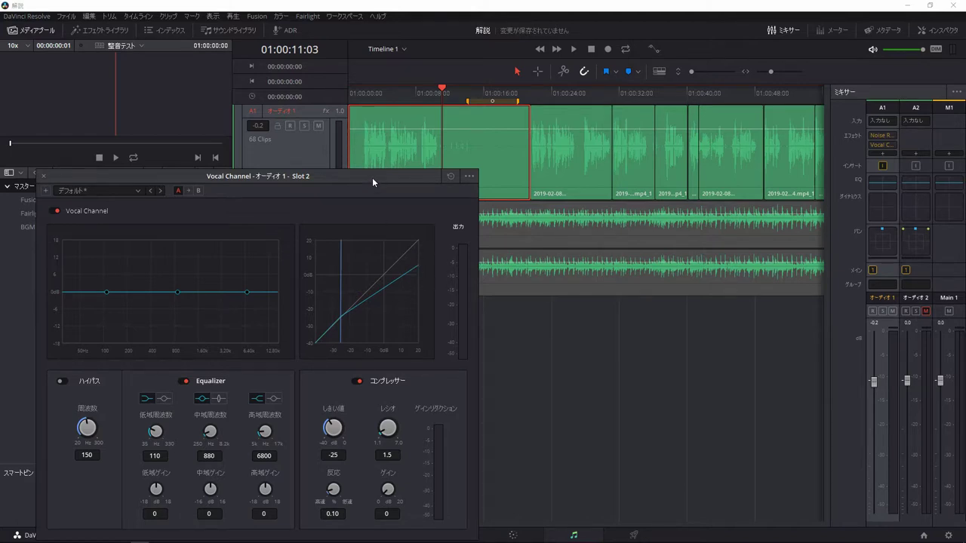
Raise the Vocal Channel compressor gain from 0 to about 3.9 dB.
drag(373, 180, 404, 115)
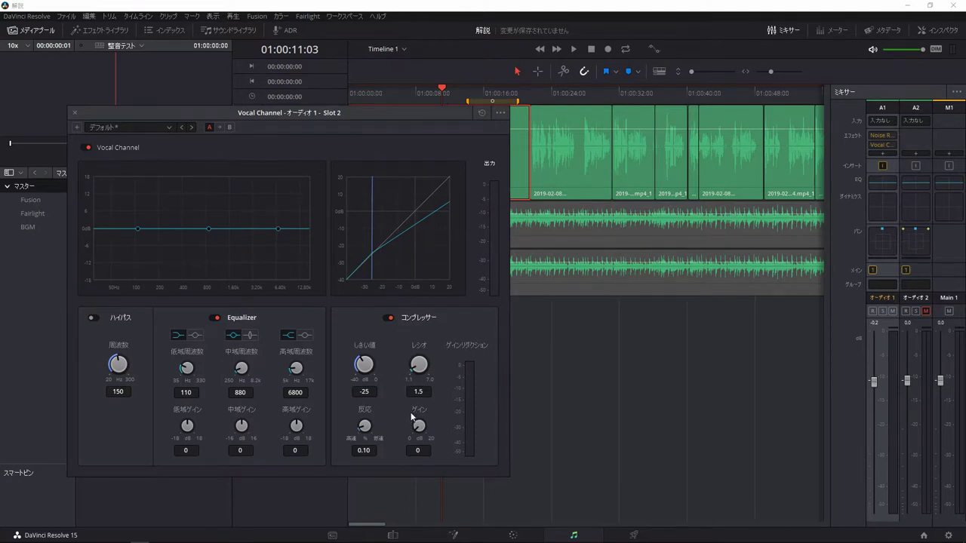
drag(412, 415, 428, 409)
drag(425, 113, 397, 167)
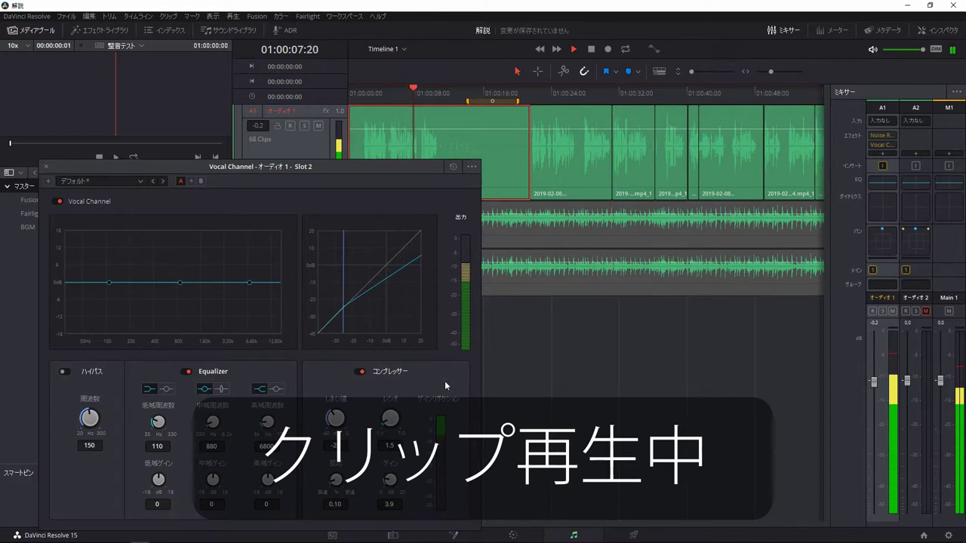
Stop playback and bring up the FairlightFX effect list for Audio 1.
key(space)
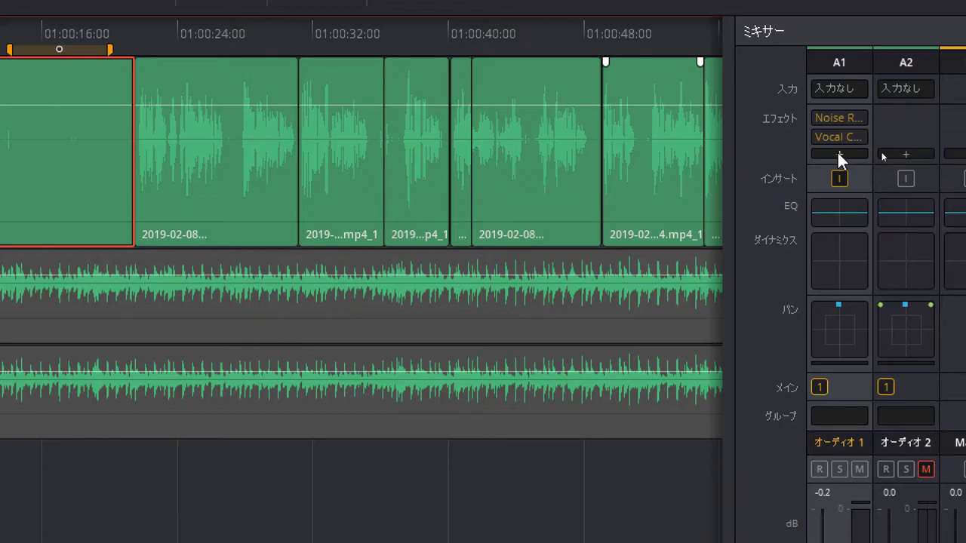
click(838, 155)
Insert a FairlightFX De-Esser on Audio 1 after Noise Reduction and Vocal Channel.
mouse_move(893, 175)
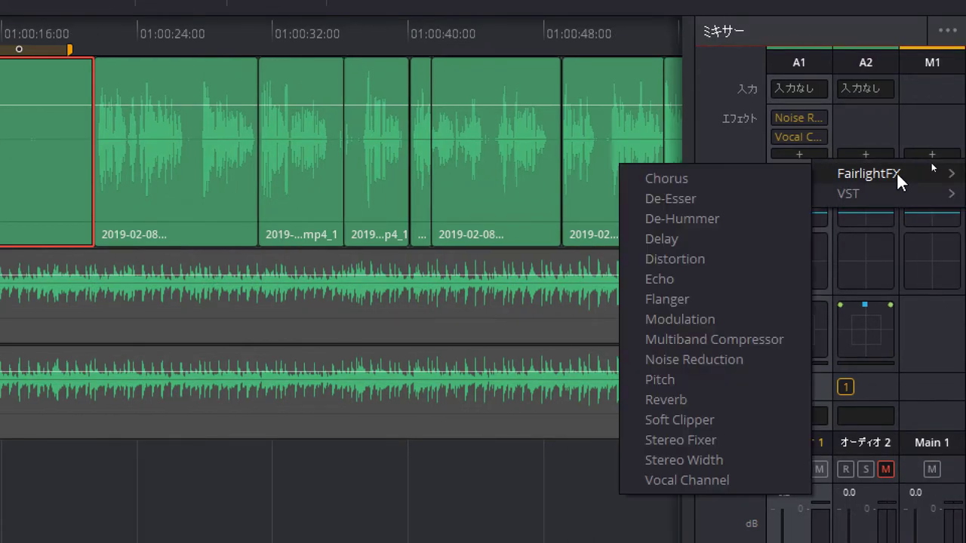
click(714, 199)
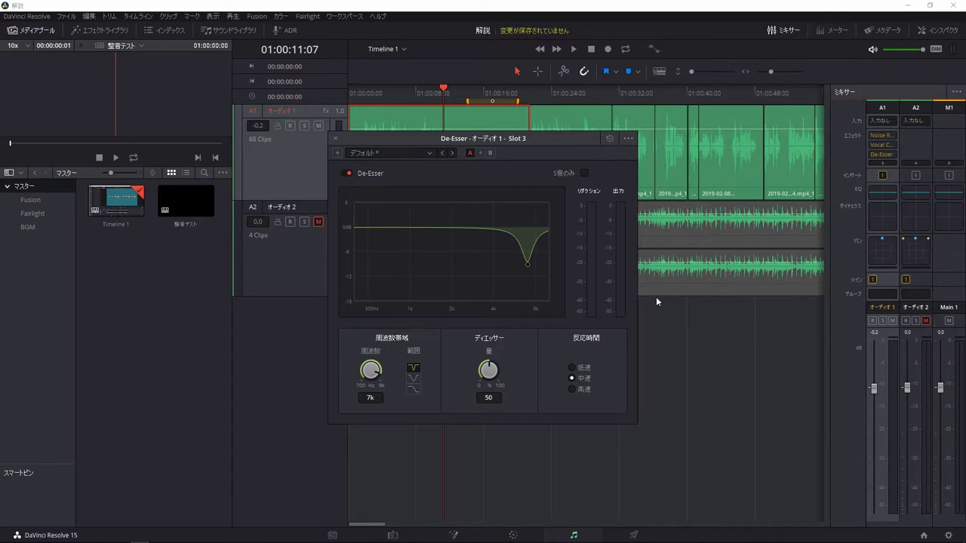
Apply the Male ESS De-Esser preset (4.50k, amount 81.2) and move its window off the voice clips.
click(430, 153)
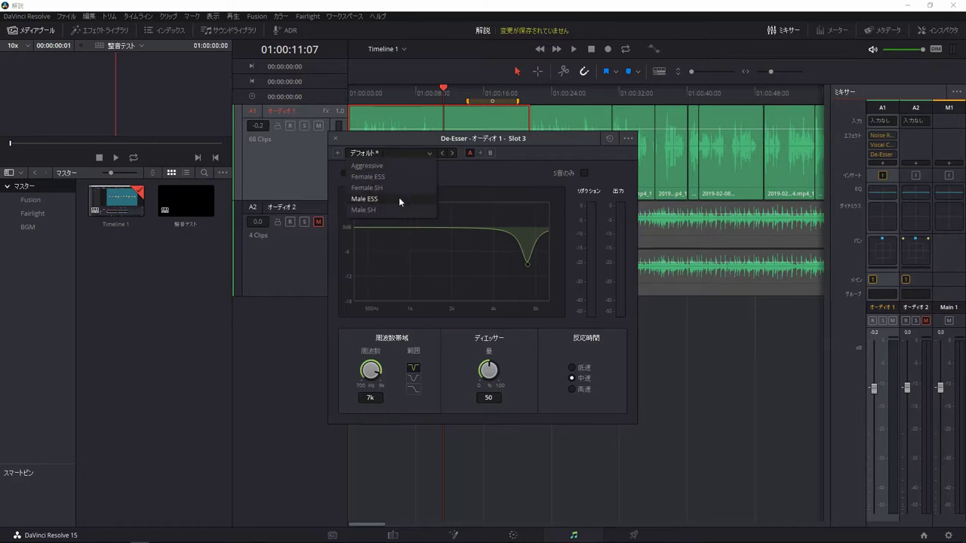
click(398, 197)
drag(558, 137, 469, 154)
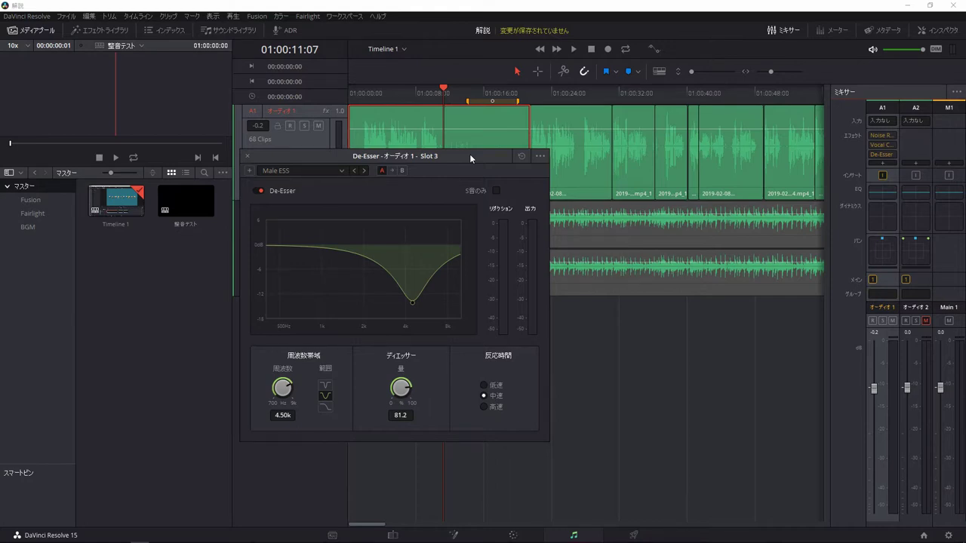
drag(470, 154, 304, 224)
Play the voice from the start, then bypass the De-Esser and play again to compare.
key(Home)
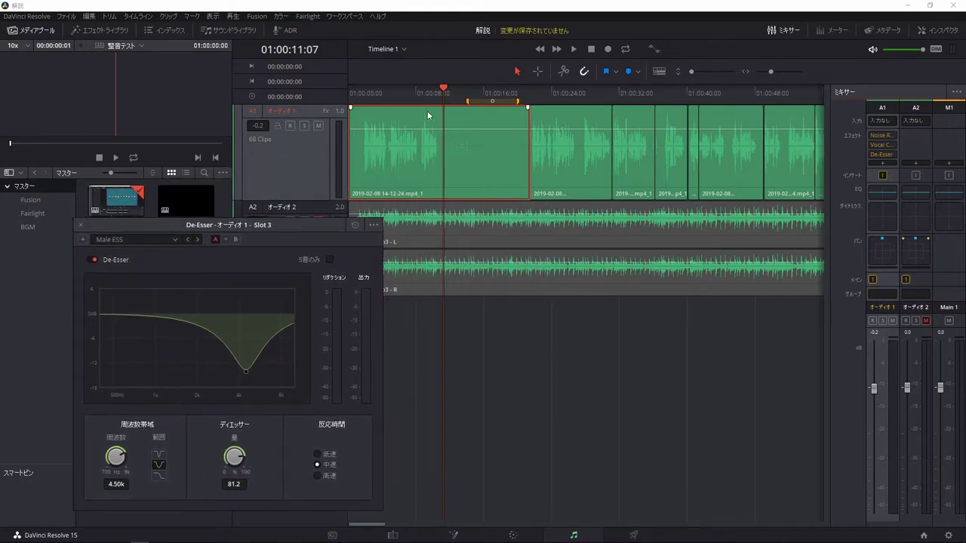
key(space)
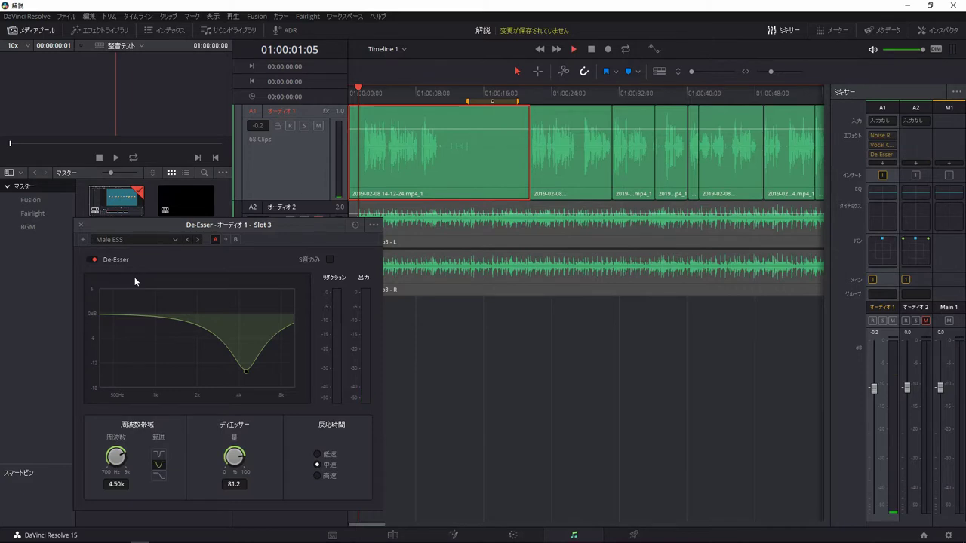
key(space)
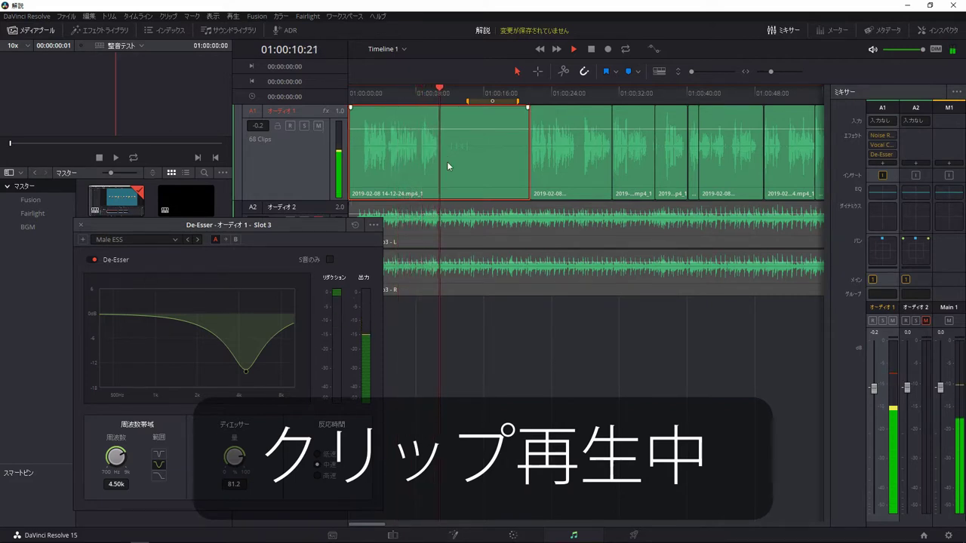
key(space)
click(91, 260)
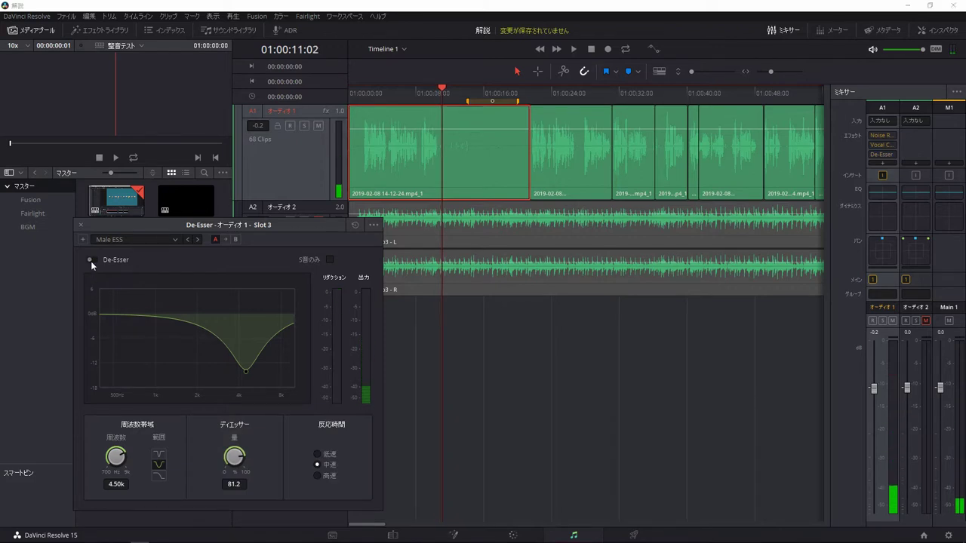
key(space)
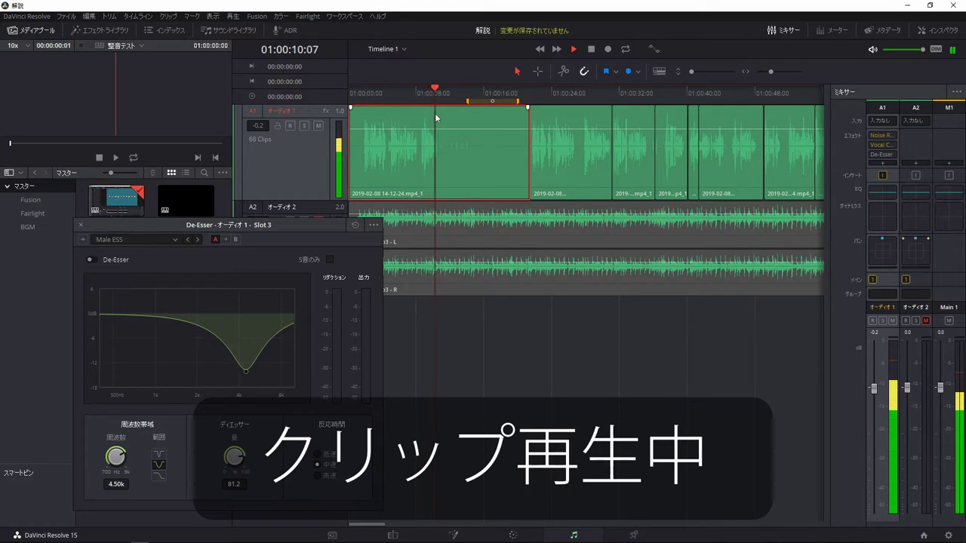
key(space)
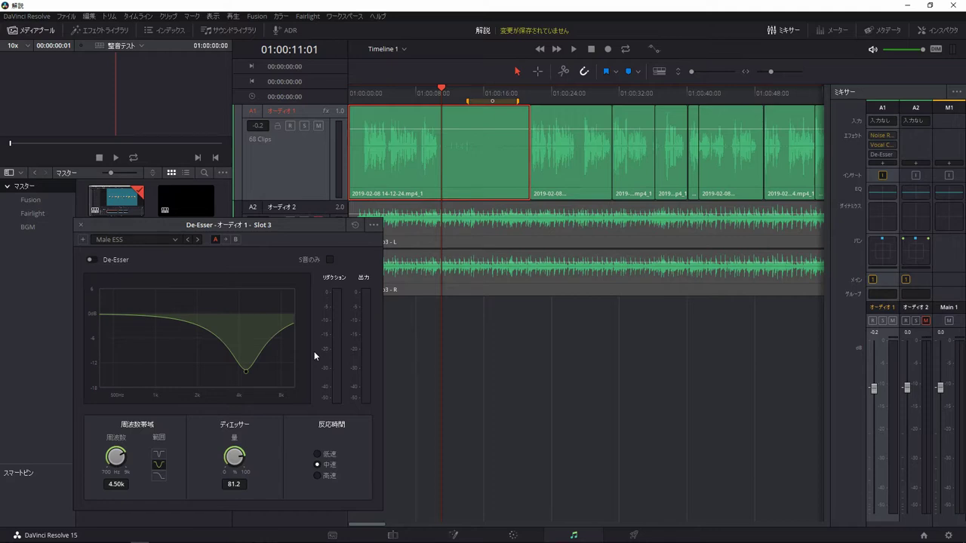
Close the De-Esser window and replay the start of the voice track.
click(502, 294)
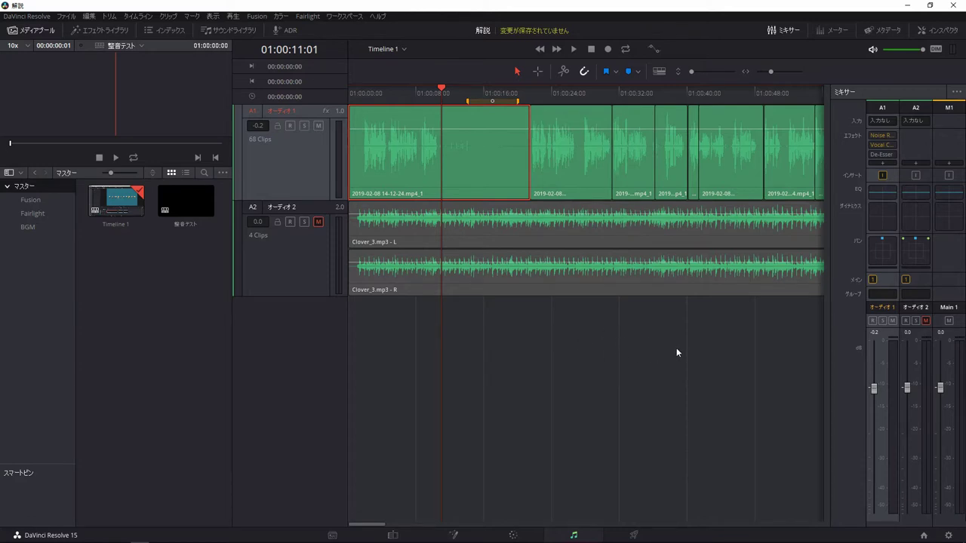
key(space)
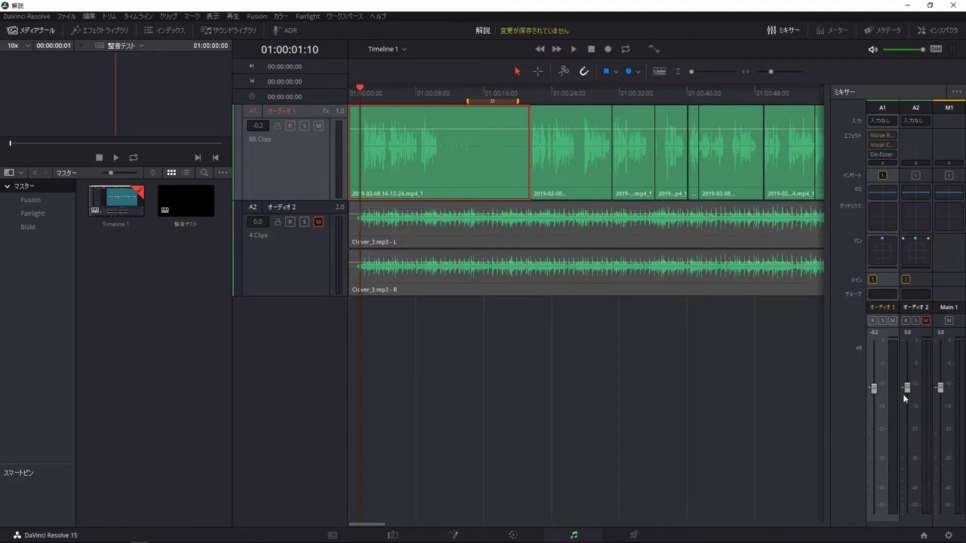
key(space)
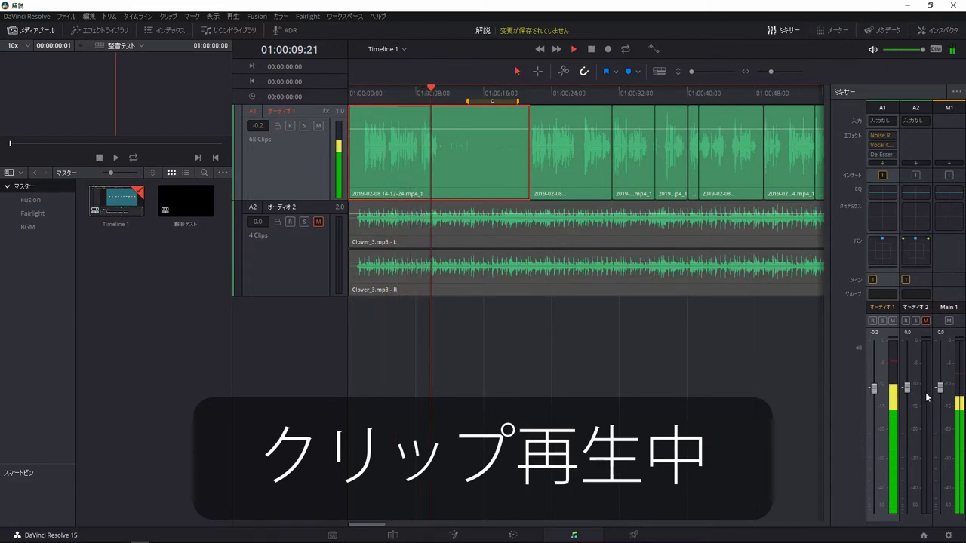
key(space)
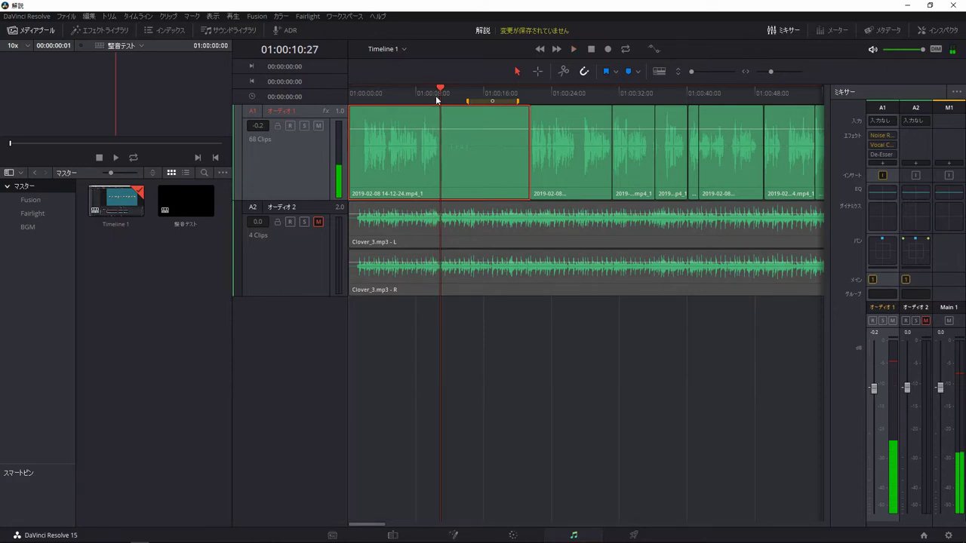
Play the voice clips from about 01:00:49, then again from about 01:00:48.
click(442, 91)
drag(442, 91, 738, 91)
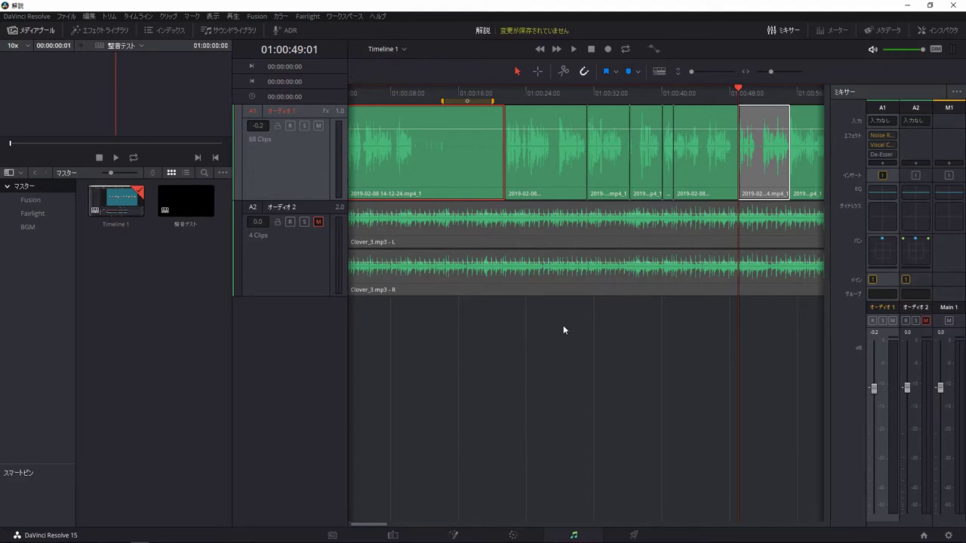
key(space)
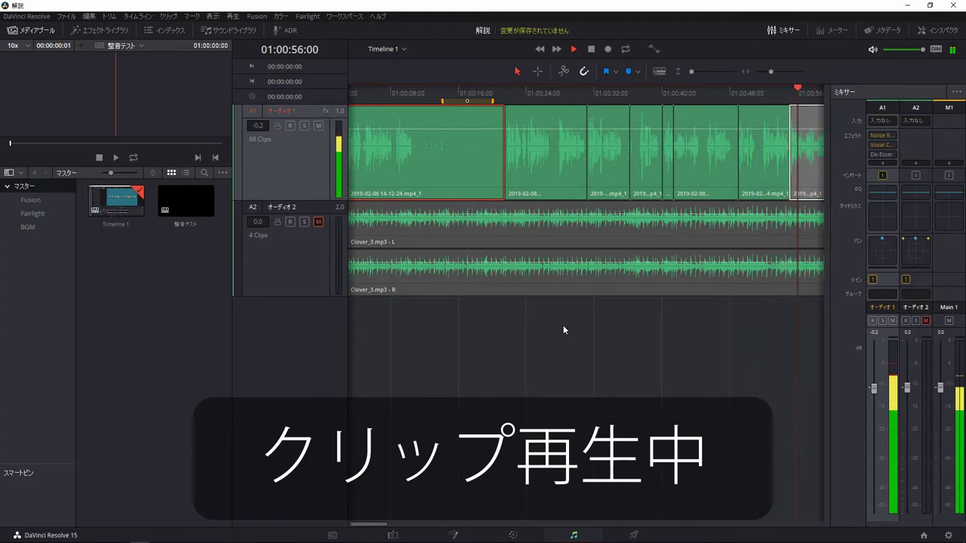
key(space)
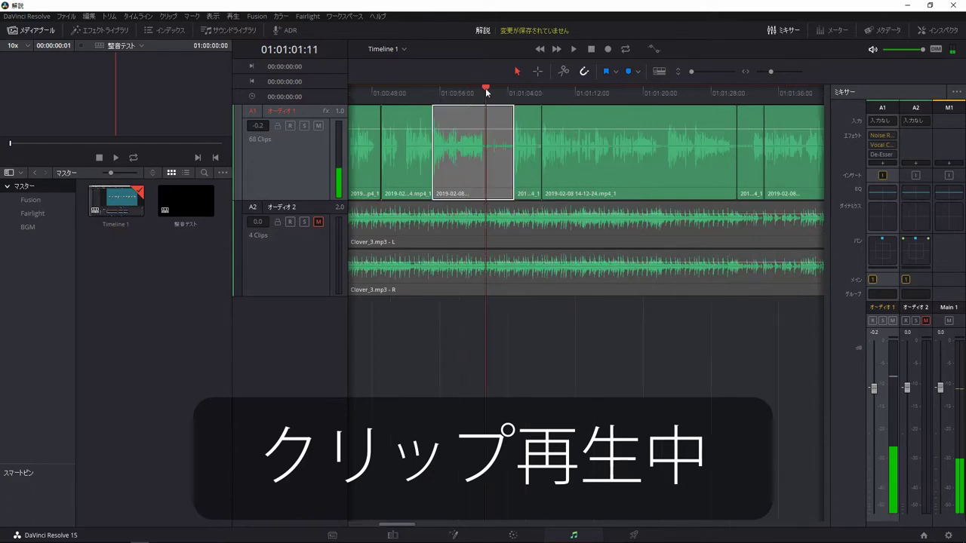
drag(487, 91, 377, 94)
key(space)
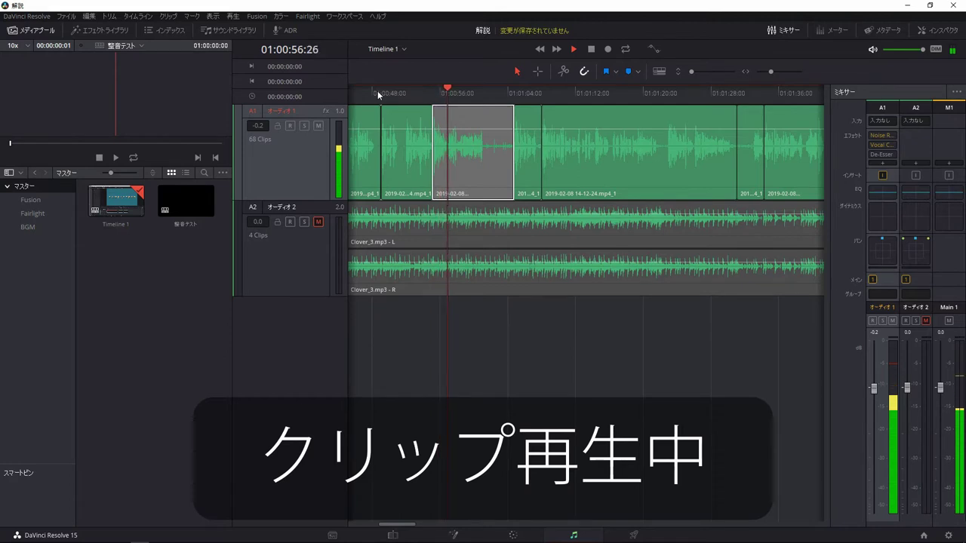
key(space)
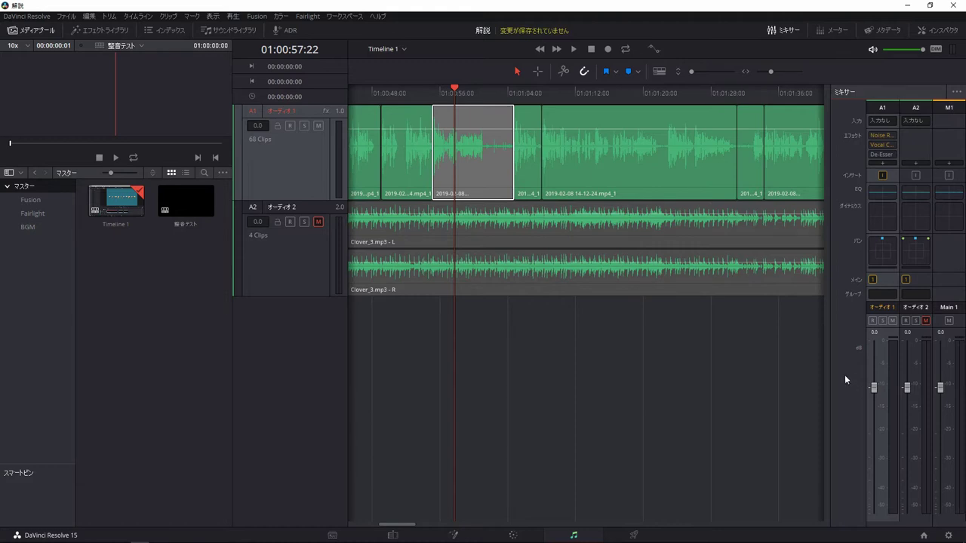
Unmute music track A2 and play the section near 01:00:56 with voice and music together.
click(318, 222)
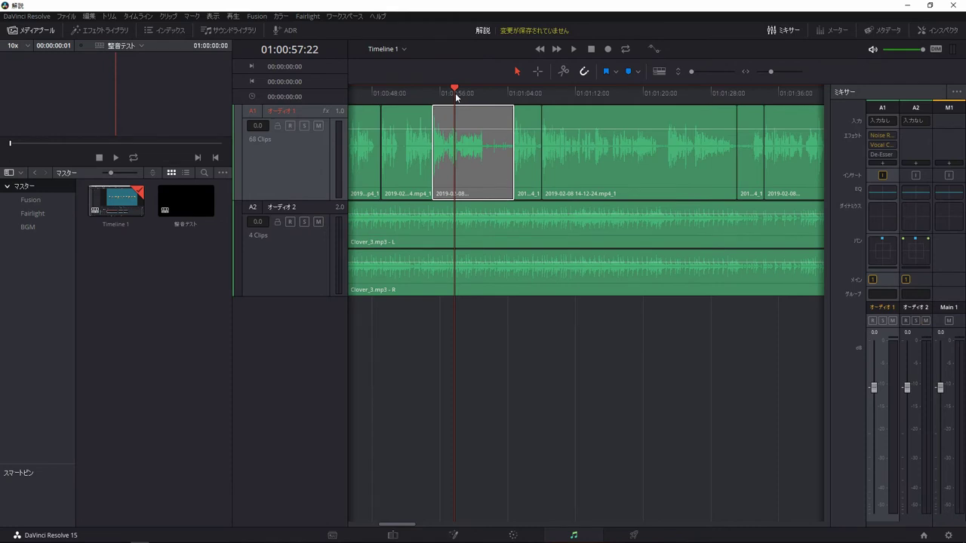
click(388, 96)
key(space)
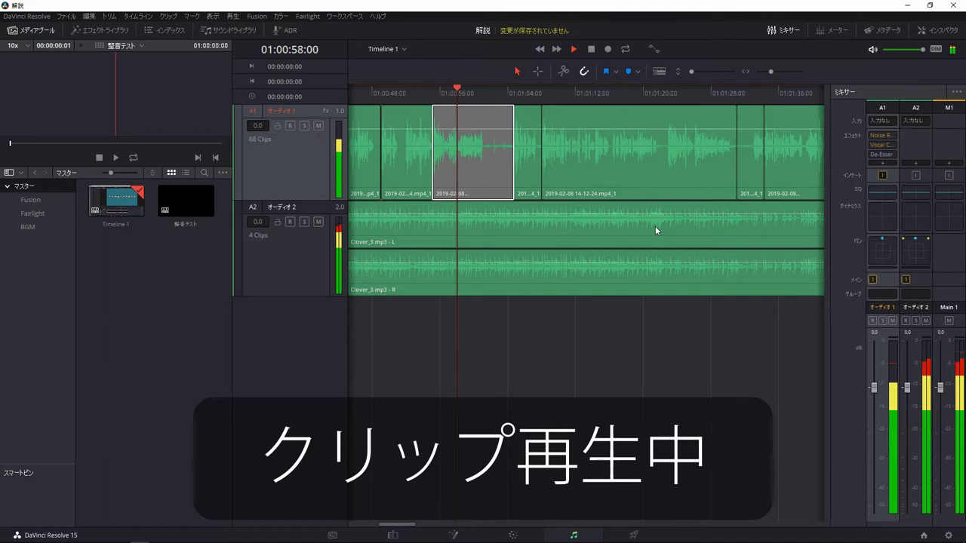
key(space)
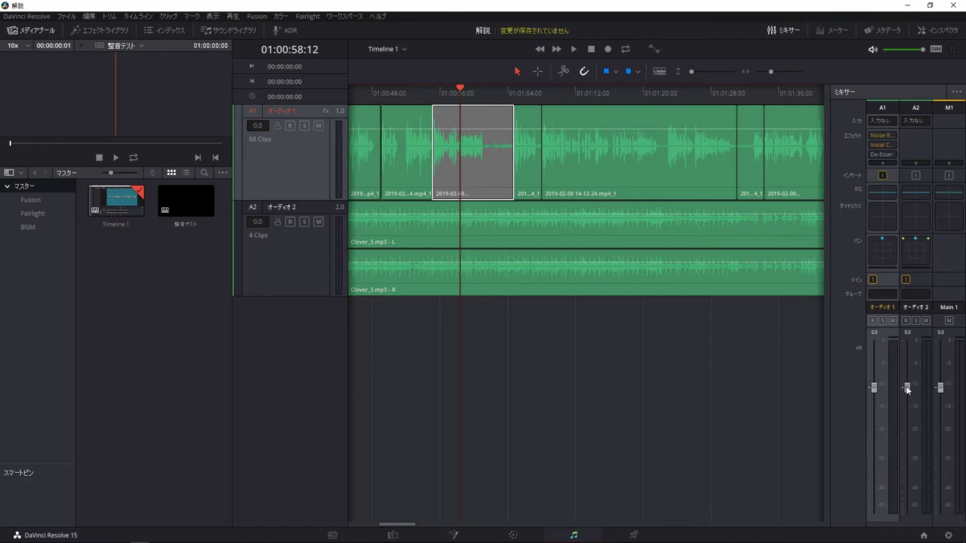
Pull the Audio 2 fader down to about -20 dB, playing back to check the music under the voice.
drag(908, 388, 908, 450)
drag(908, 450, 910, 444)
key(space)
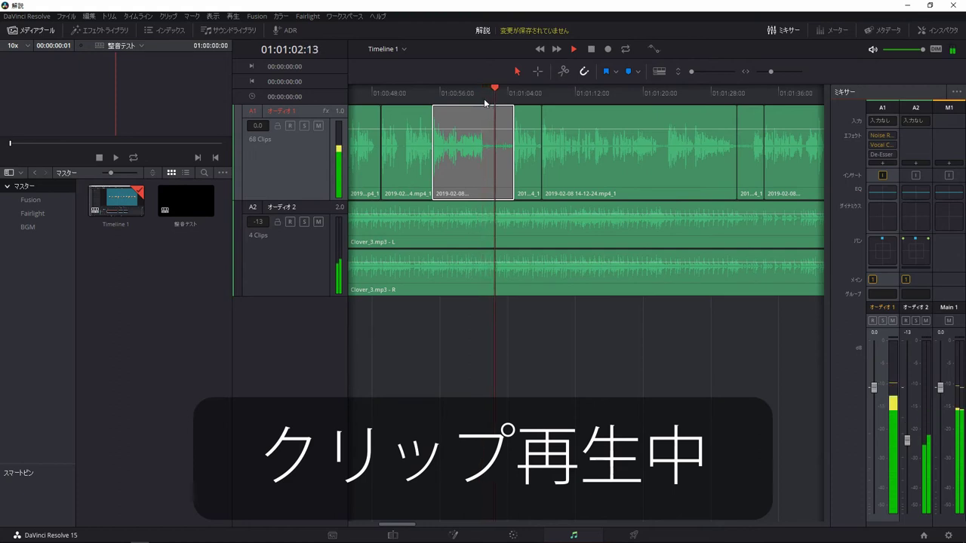
key(space)
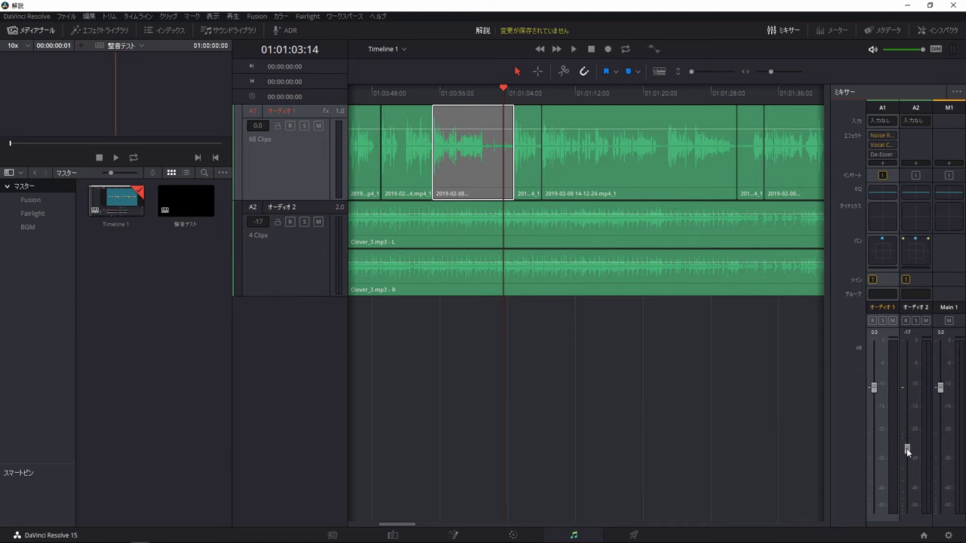
drag(906, 445, 908, 460)
key(space)
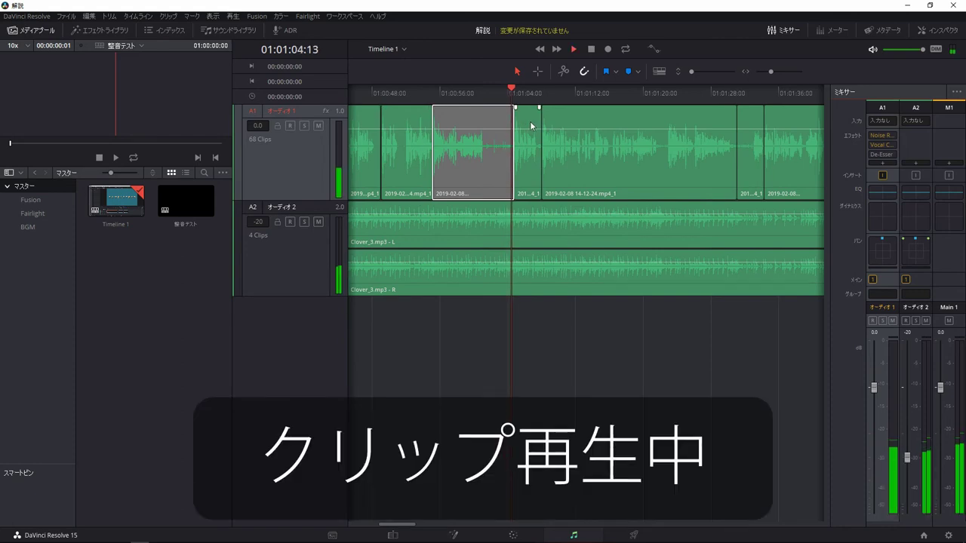
click(530, 121)
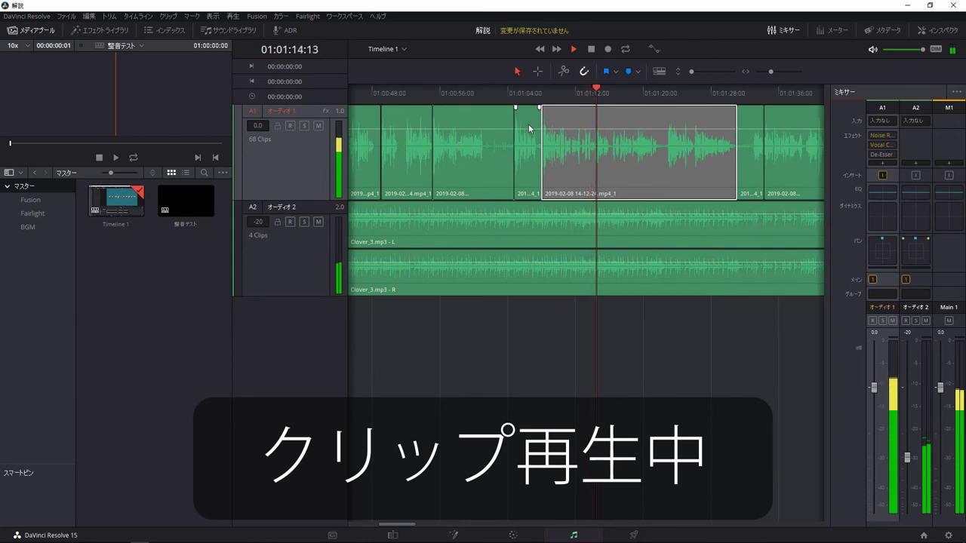
key(space)
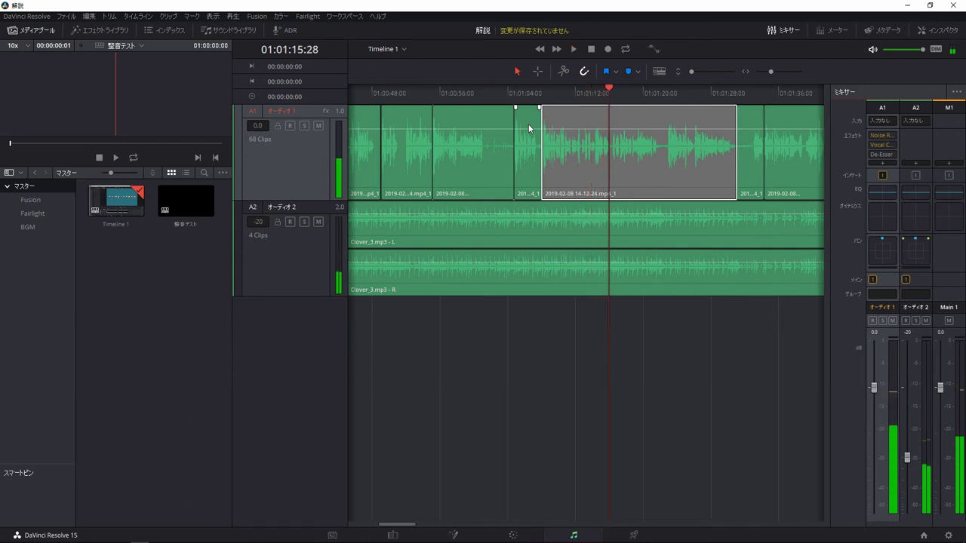